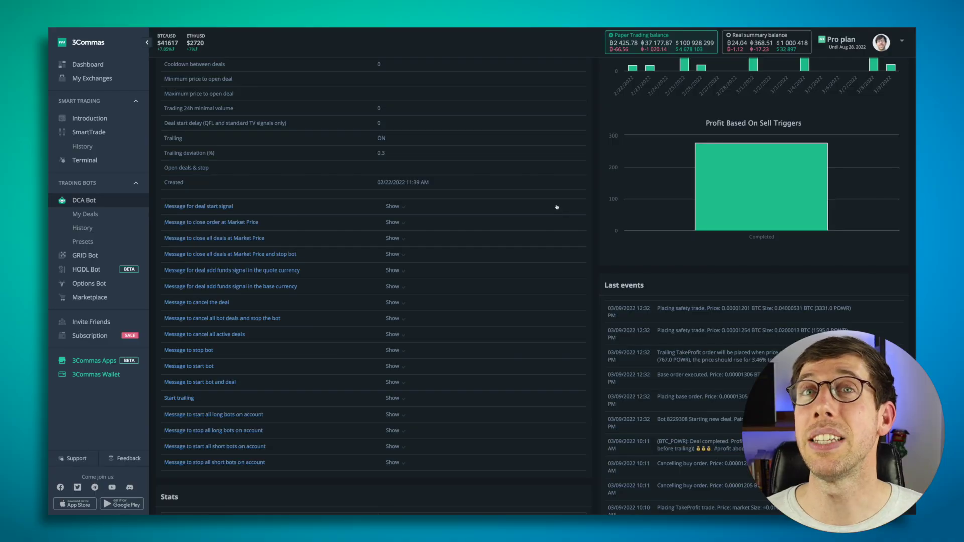
# Step: Scroll to the top of the 3Commas bot page and return to the POWRBTC 30-minute Strategy Tester results
pyautogui.scroll(5, 557, 207)
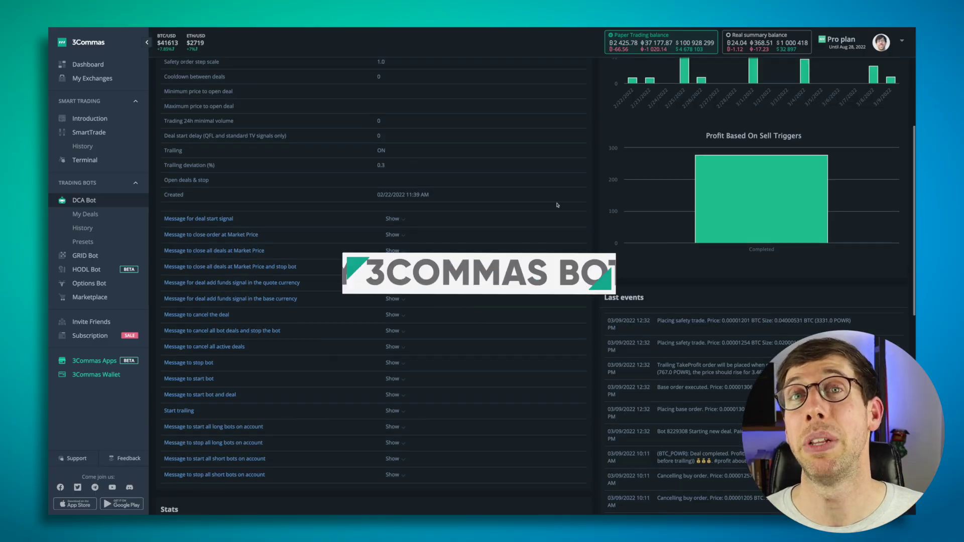
pyautogui.scroll(1, 557, 207)
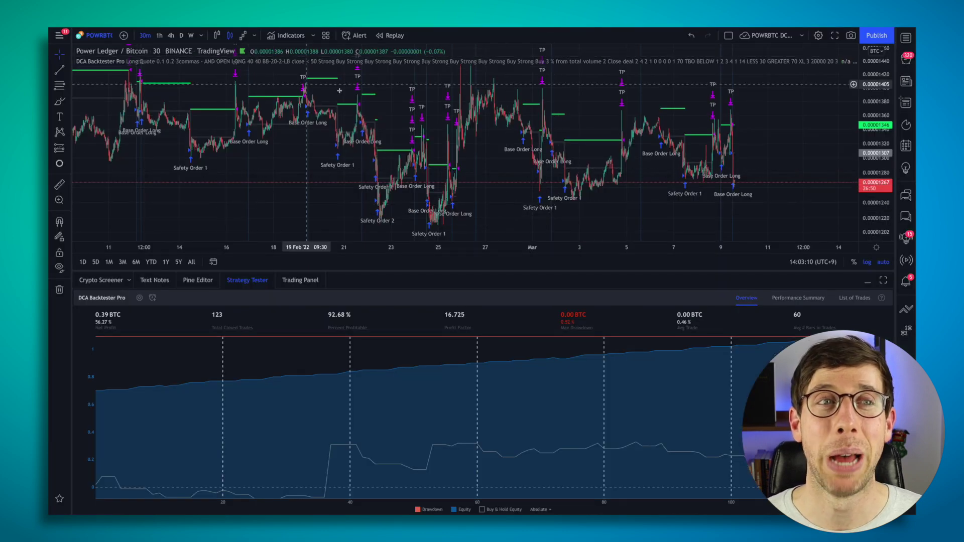
pyautogui.write('POWRBT')
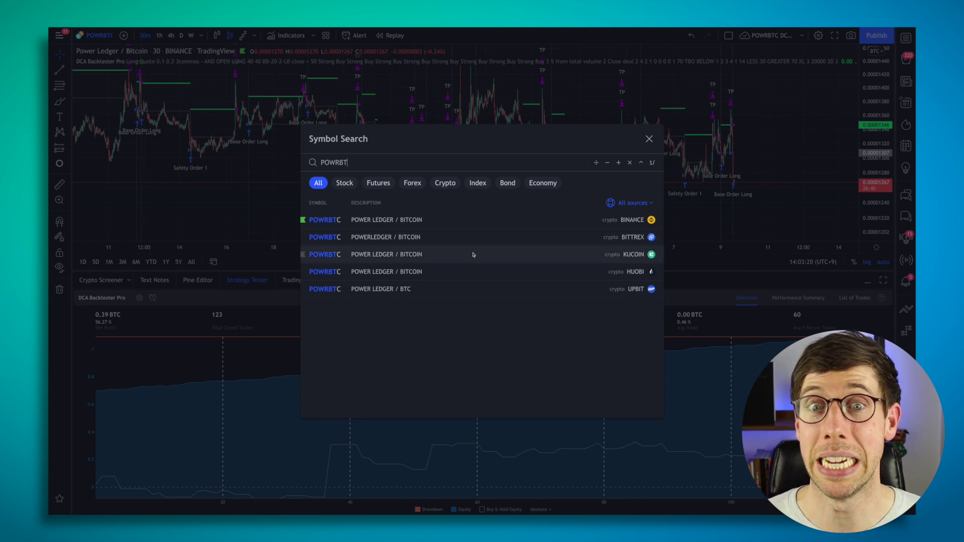
pyautogui.click(495, 219)
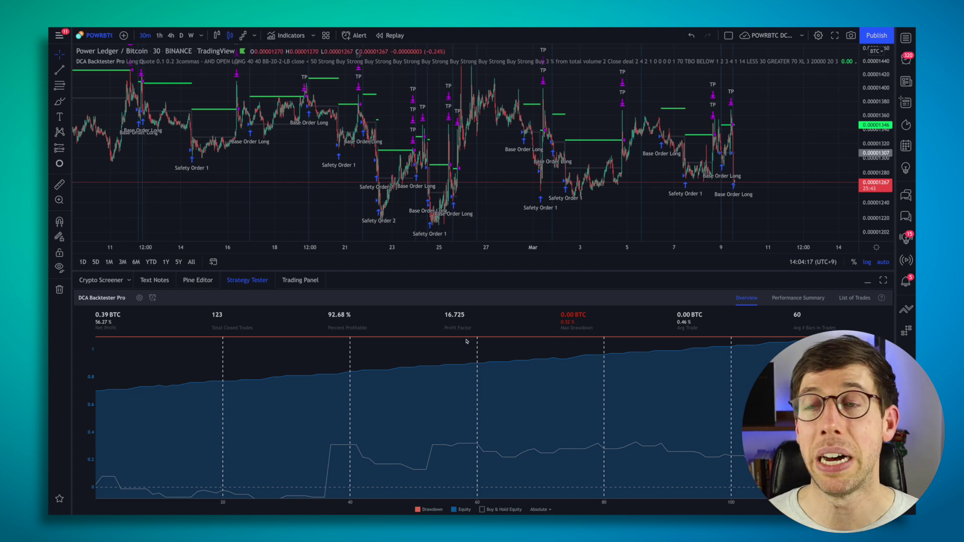
pyautogui.click(858, 298)
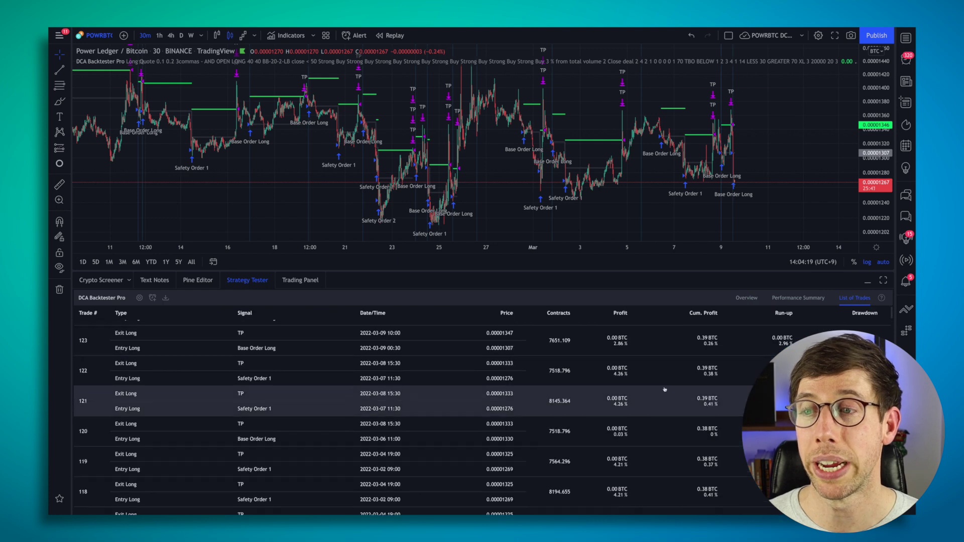
pyautogui.scroll(-20, 669, 385)
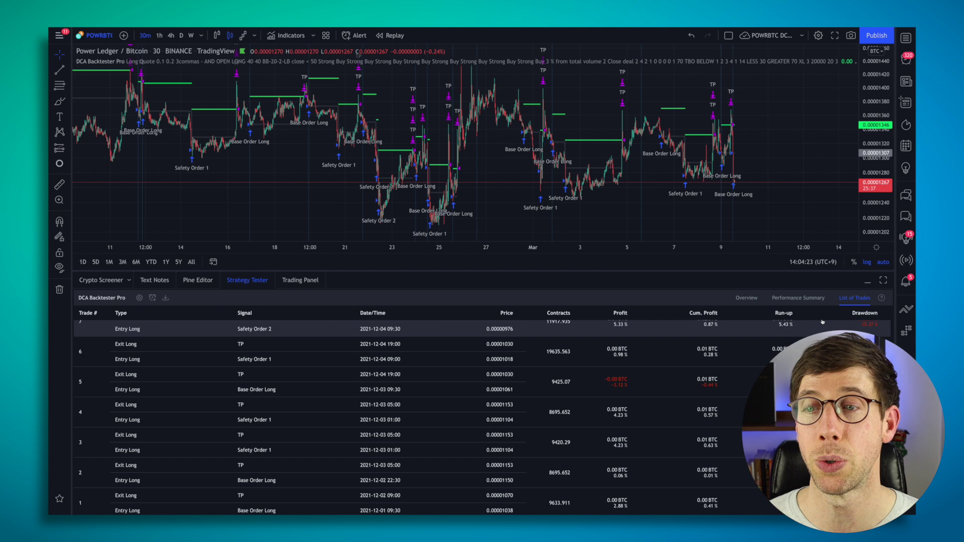
pyautogui.click(747, 299)
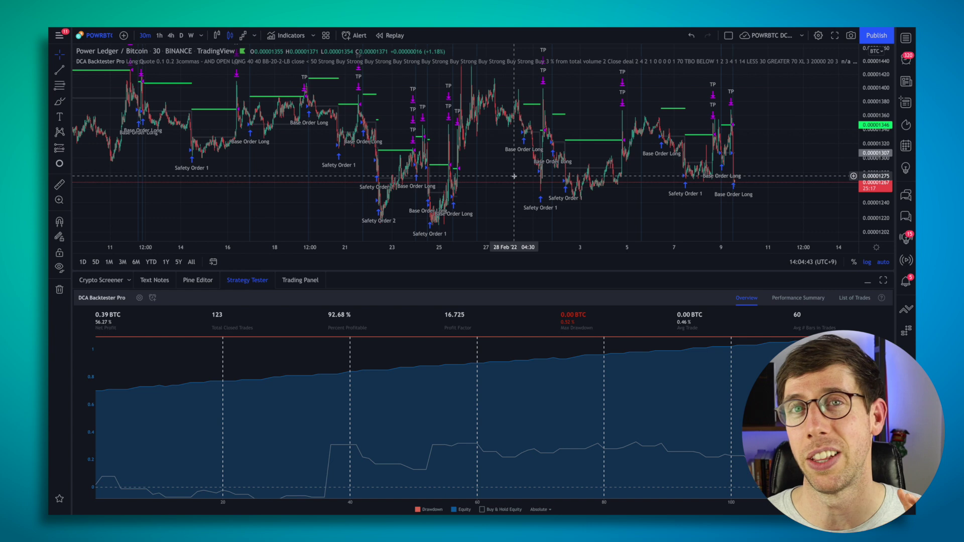
# Step: Scroll the POWR/BTC chart back through the earlier DCA Backtester Pro trades, then return to the latest bars
pyautogui.scroll(4, 514, 175)
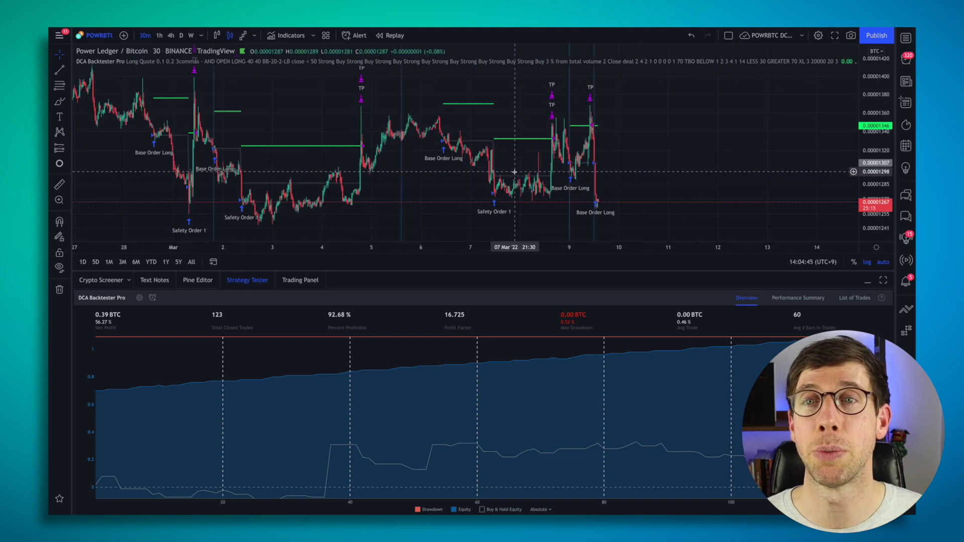
pyautogui.scroll(3, 515, 172)
pyautogui.hscroll(-10, 432, 173)
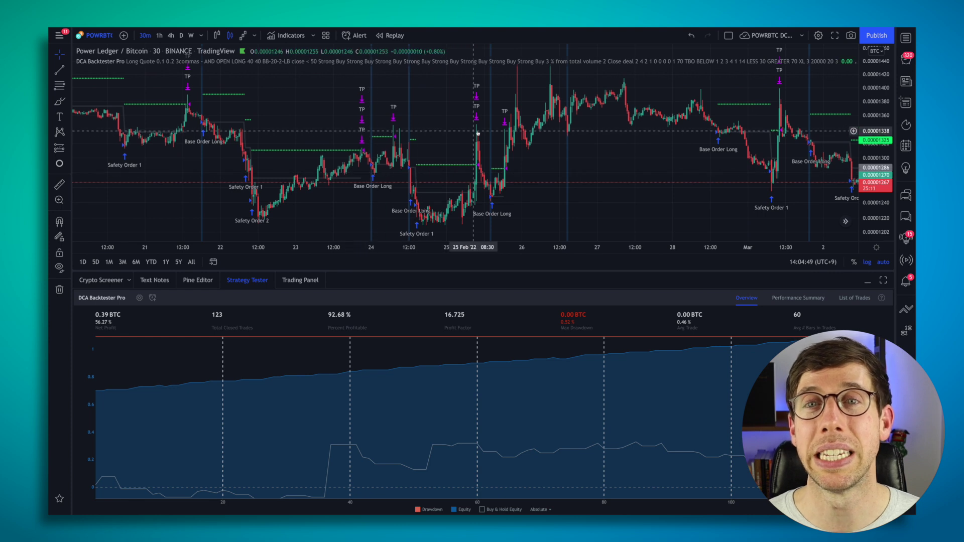
pyautogui.hscroll(-10, 301, 171)
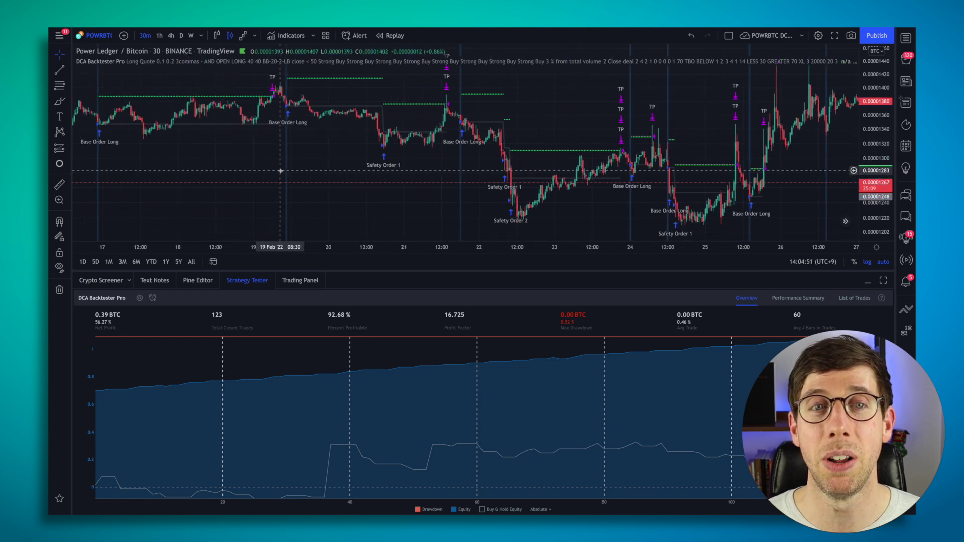
pyautogui.hscroll(-10, 294, 170)
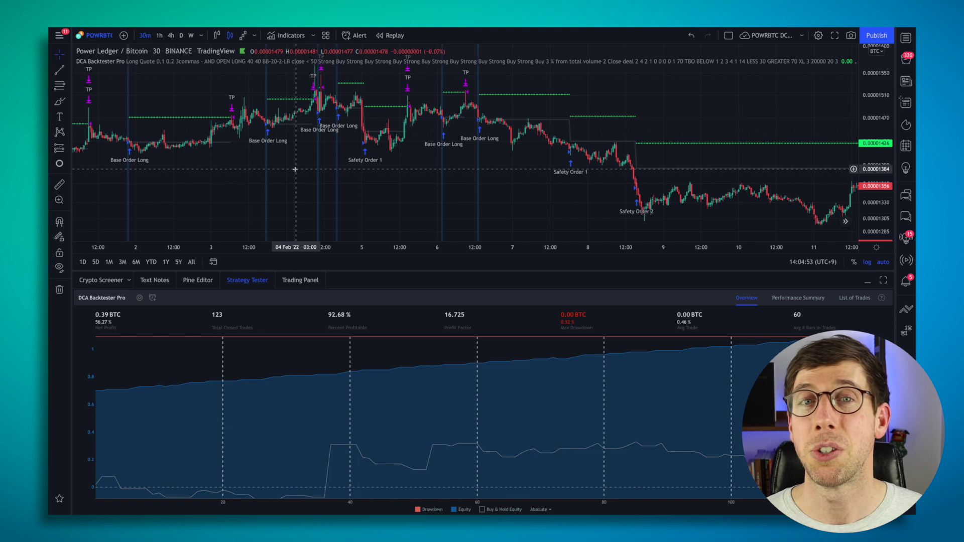
pyautogui.hscroll(-10, 296, 170)
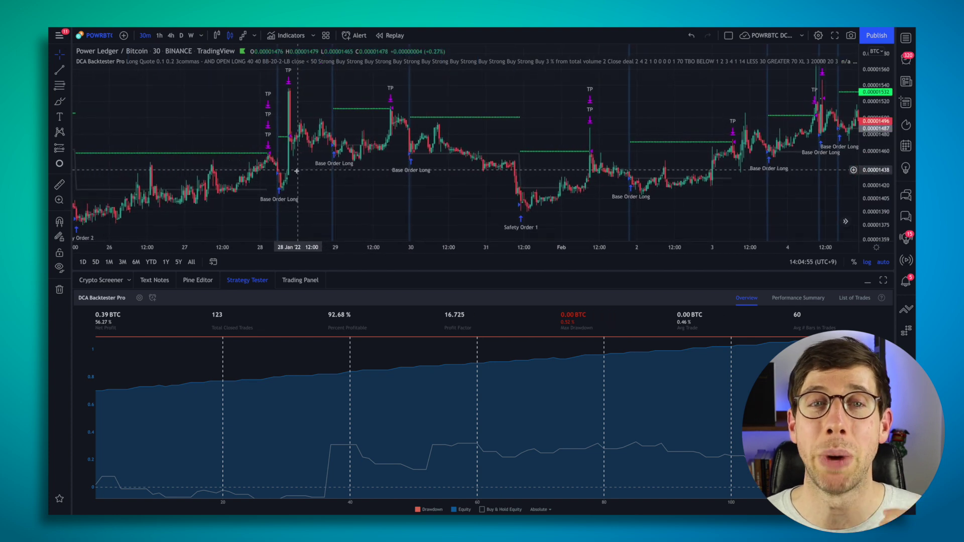
pyautogui.hscroll(-15, 328, 154)
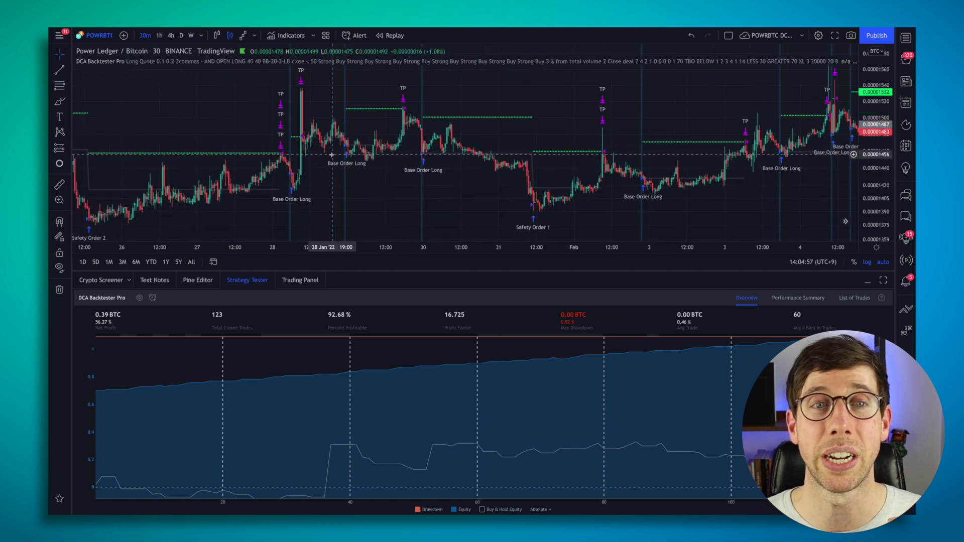
pyautogui.hscroll(-5, 332, 157)
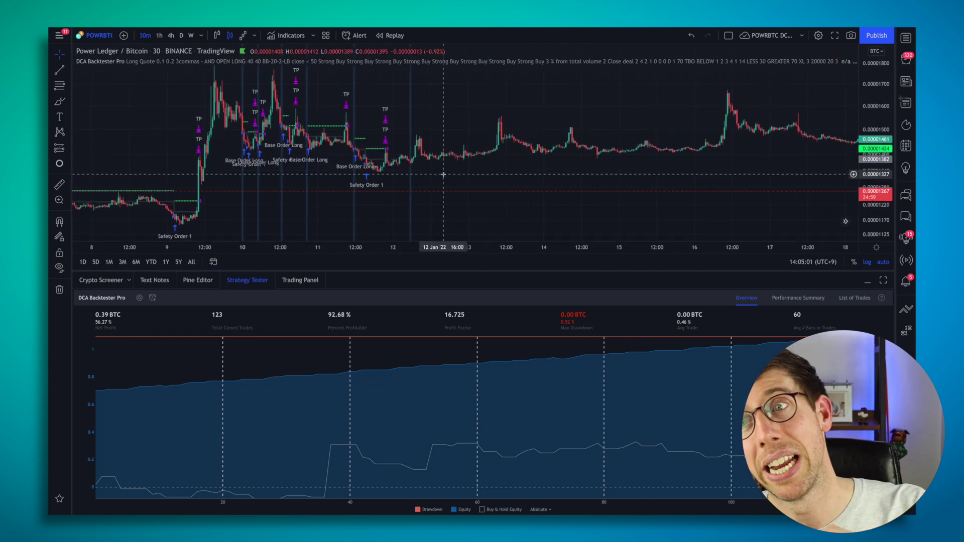
pyautogui.hscroll(-6, 442, 171)
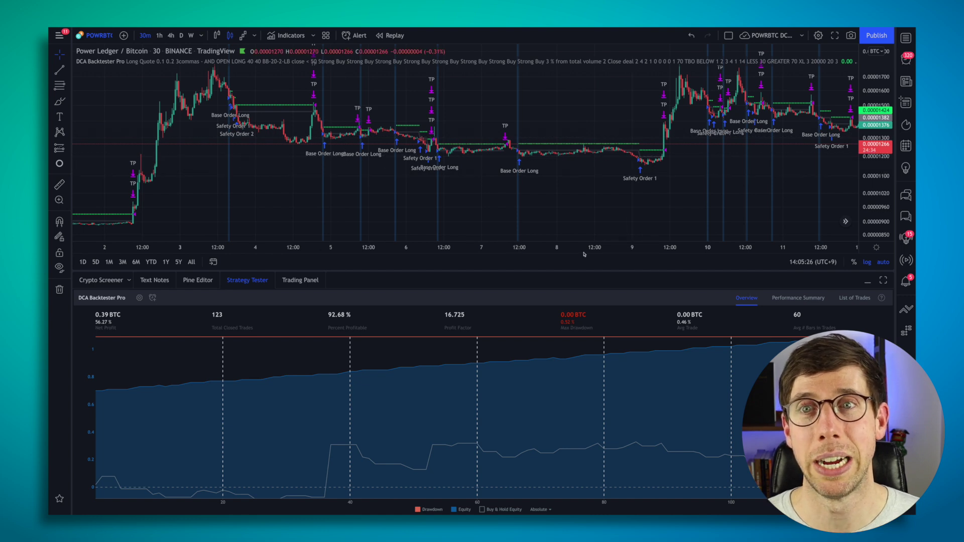
pyautogui.hscroll(-15, 585, 246)
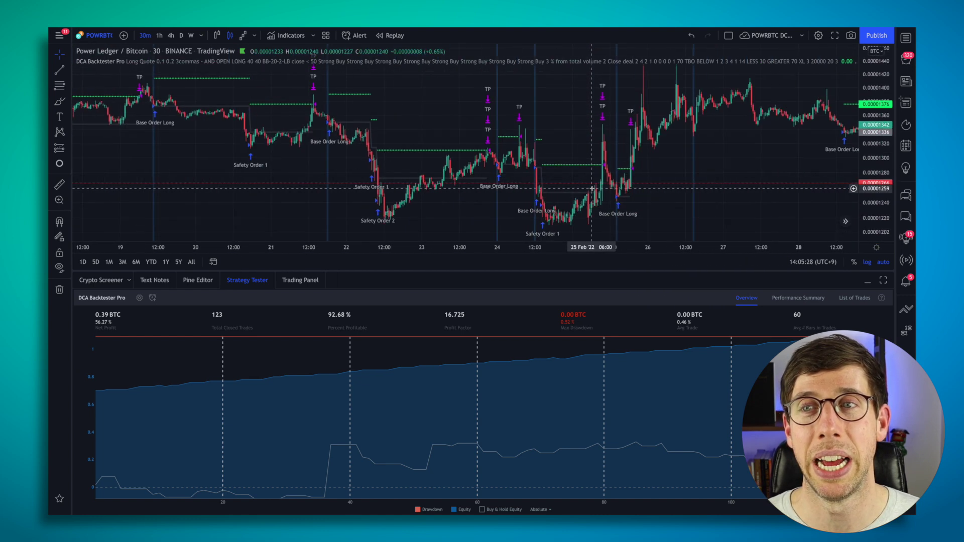
pyautogui.hscroll(15, 592, 188)
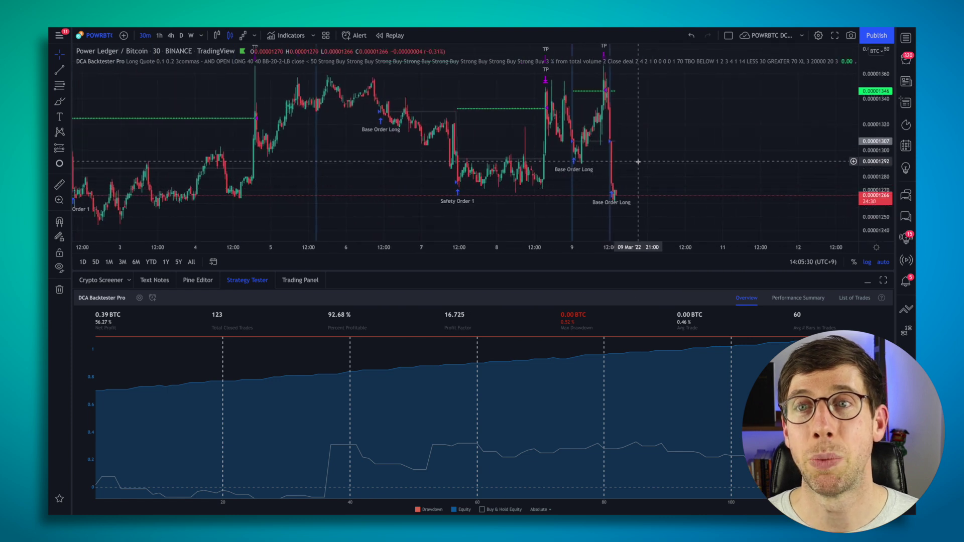
pyautogui.hscroll(3, 603, 153)
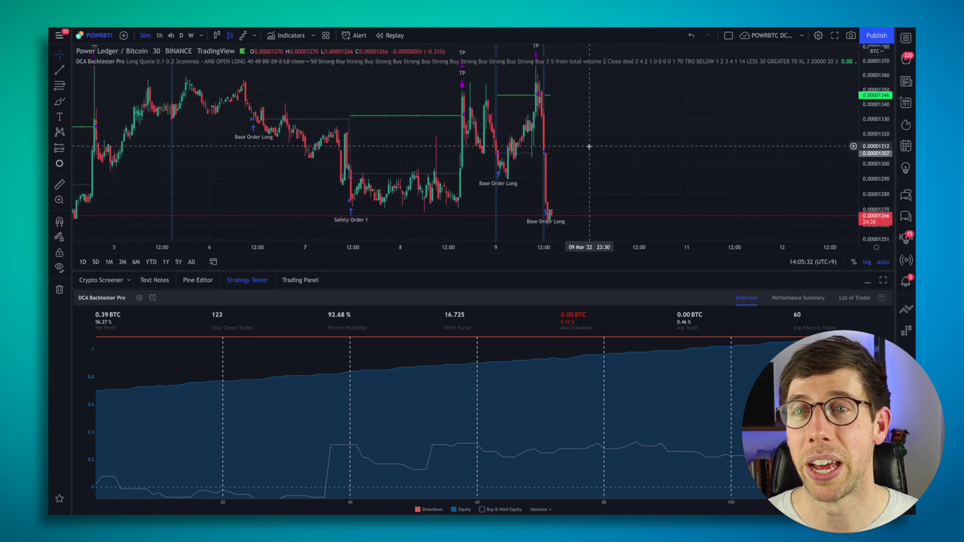
# Step: Measure the latest price drop, clear the measurement, and zoom out to show 19 February to 12 March
pyautogui.keyDown('shift'); pyautogui.click(575, 153); pyautogui.keyUp('shift')
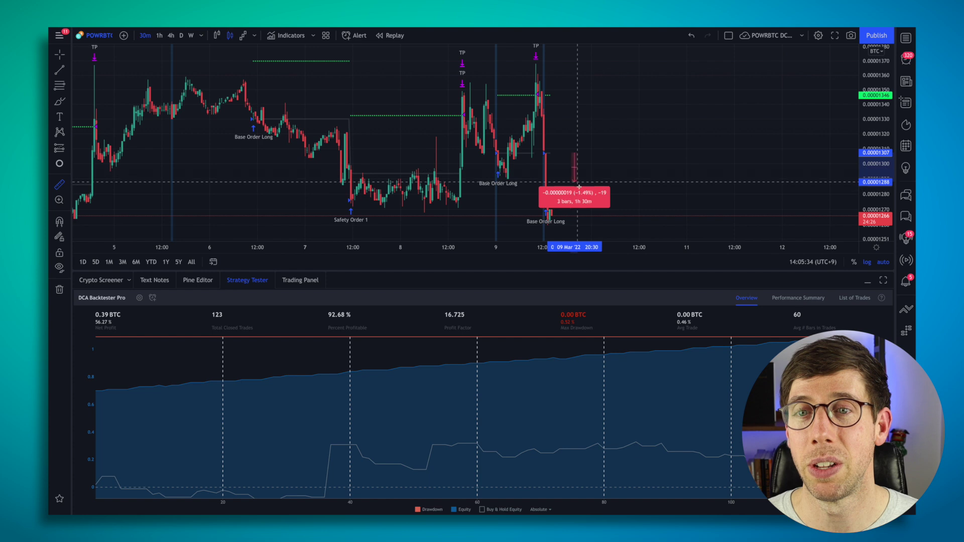
pyautogui.click(580, 216)
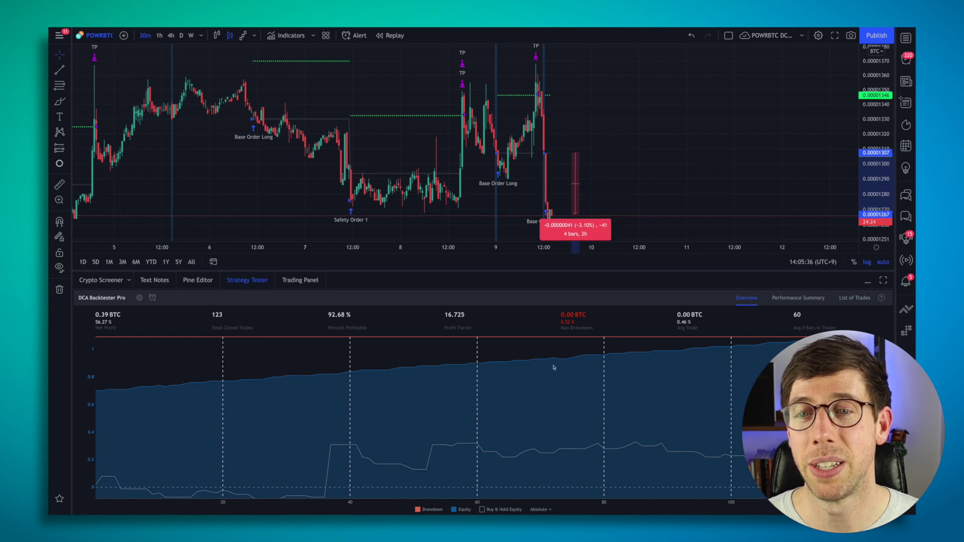
pyautogui.click(578, 137)
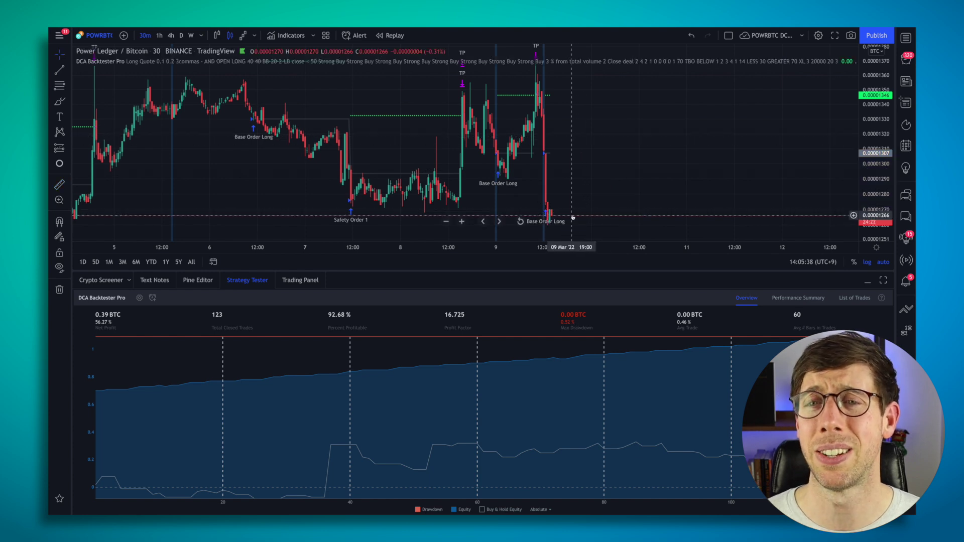
pyautogui.scroll(-5, 574, 153)
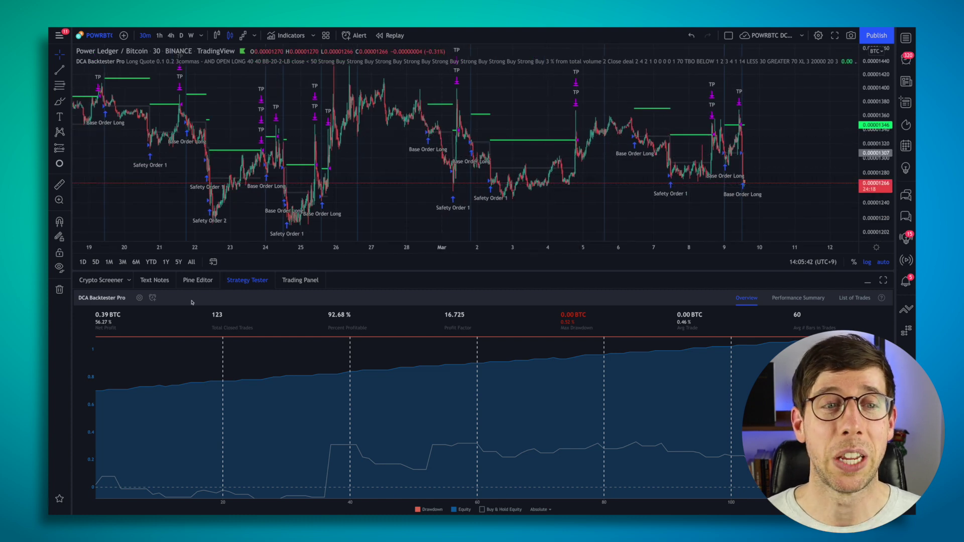
# Step: Show DCA Backtester Pro's Inputs settings: deal start on RSI-7 below 40, 3% target profit
pyautogui.click(140, 299)
pyautogui.click(420, 71)
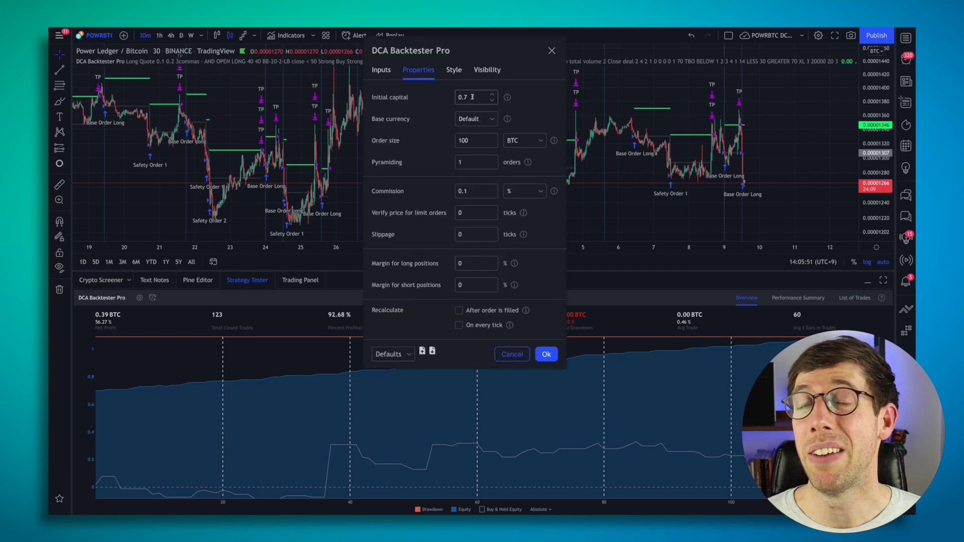
pyautogui.click(387, 73)
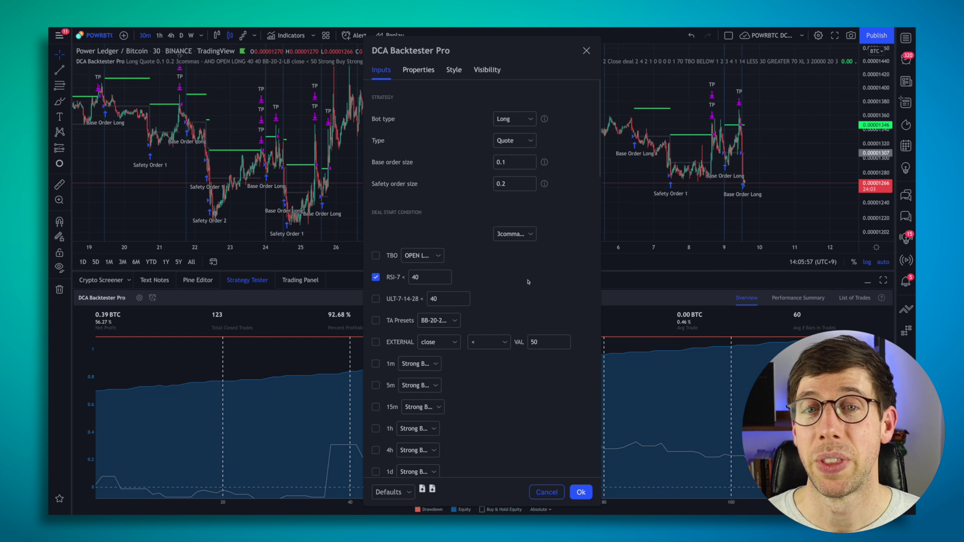
pyautogui.scroll(-5, 527, 285)
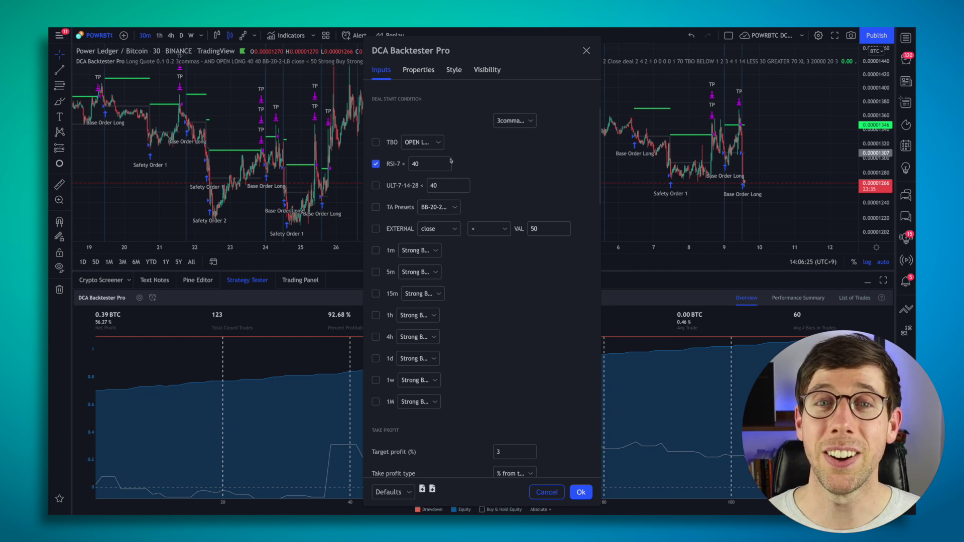
# Step: Test a 3.5% target profit (0.29 BTC over 75 trades), then revert it to 3%
pyautogui.scroll(-5, 515, 305)
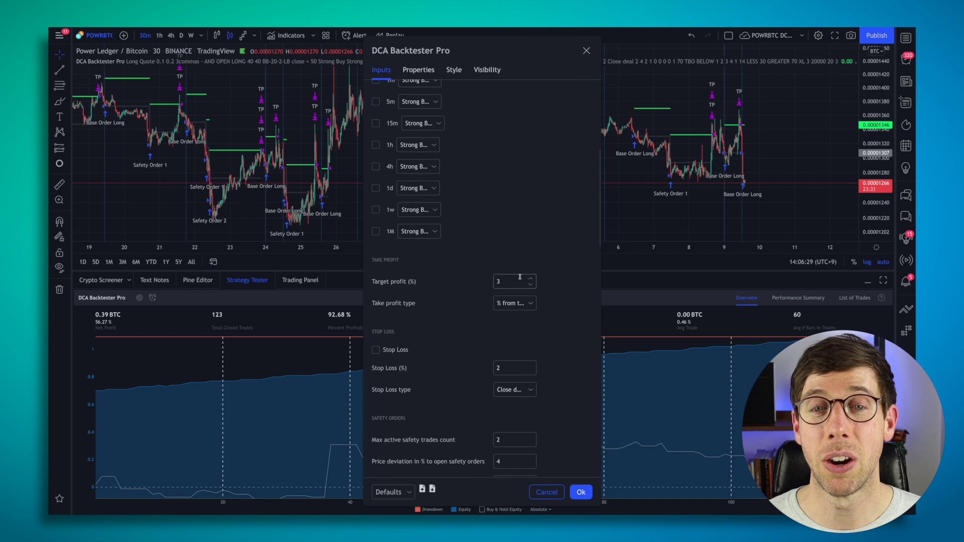
pyautogui.click(519, 280)
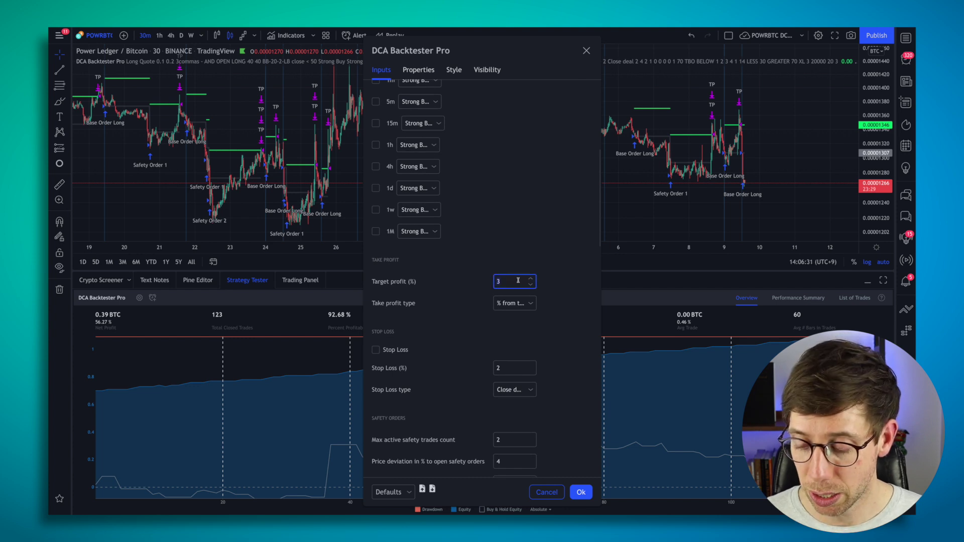
pyautogui.write('3.5')
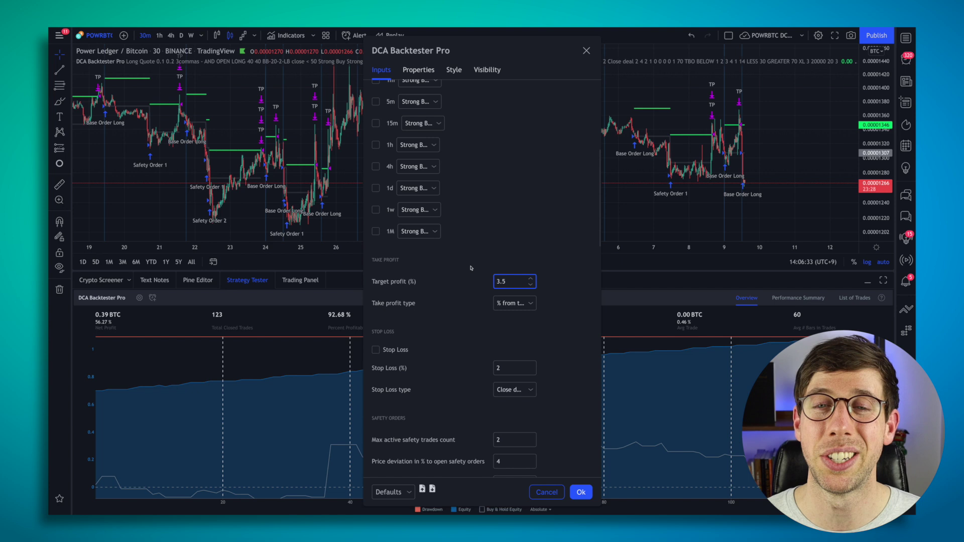
pyautogui.click(461, 289)
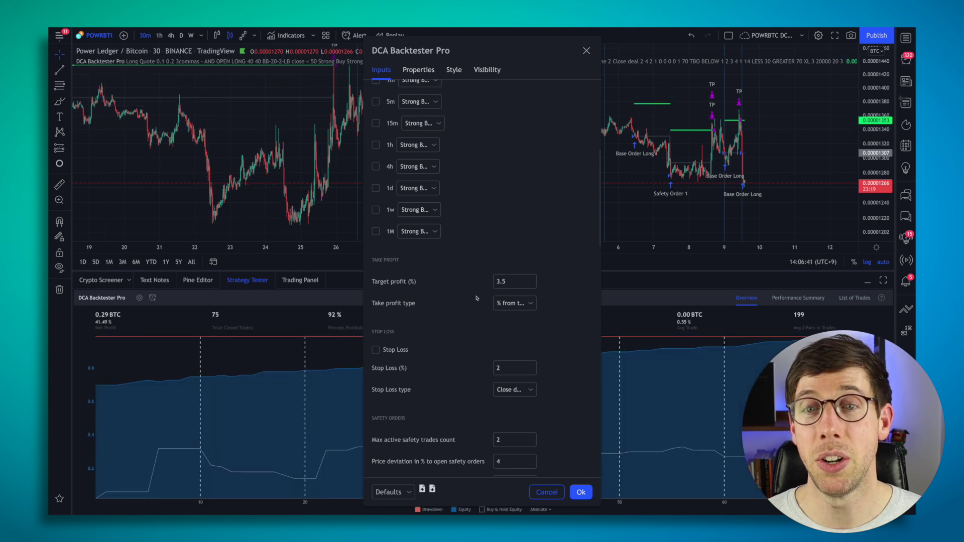
pyautogui.hotkey('ctrl', 'z')
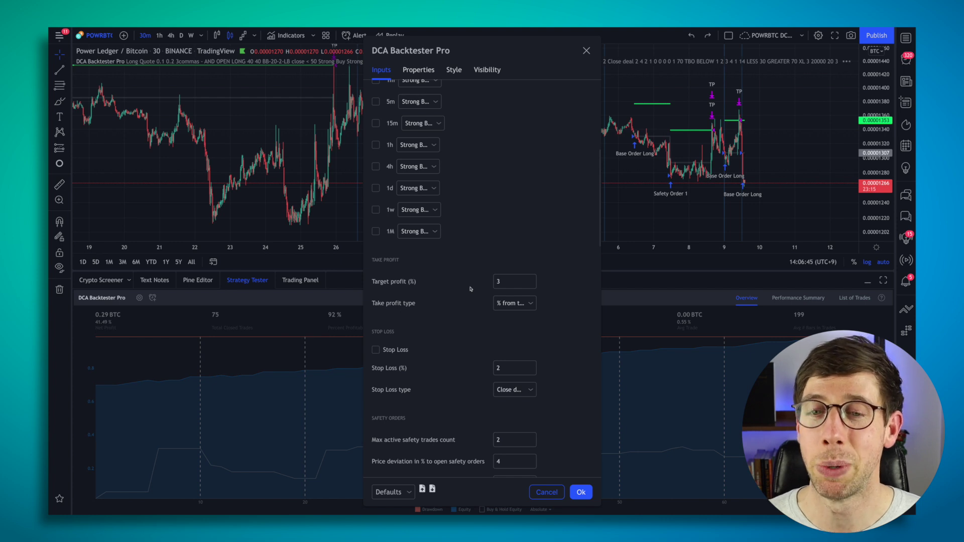
pyautogui.scroll(-5, 470, 289)
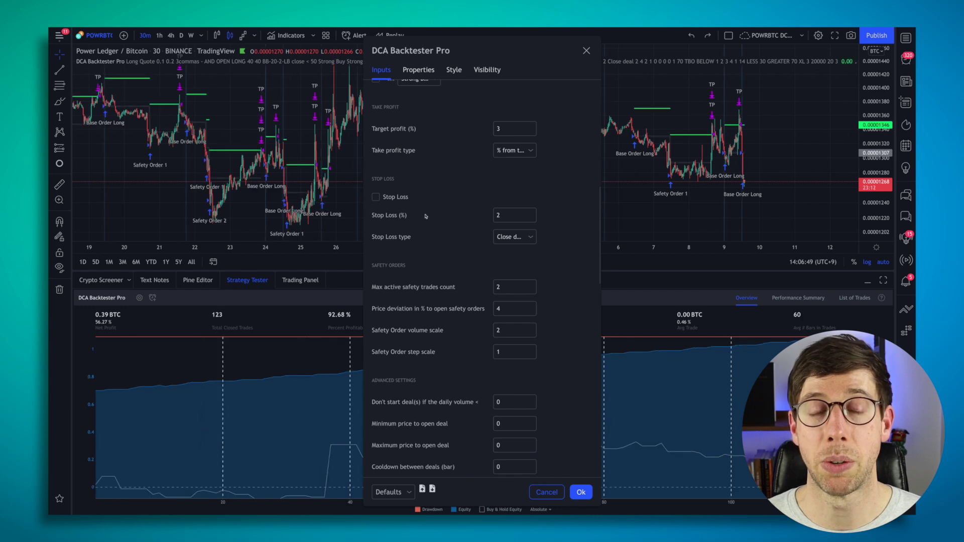
pyautogui.scroll(-1, 479, 275)
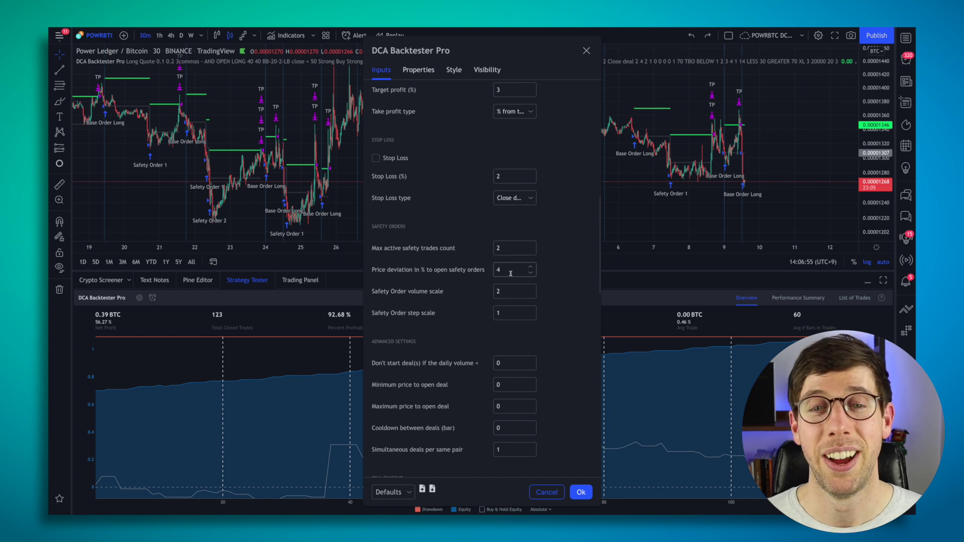
pyautogui.scroll(-2, 481, 343)
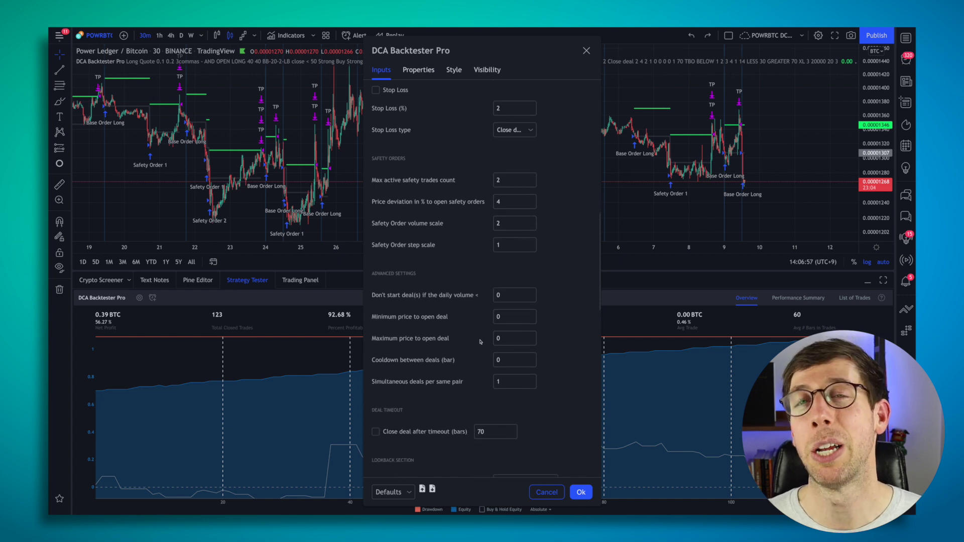
pyautogui.scroll(10, 479, 342)
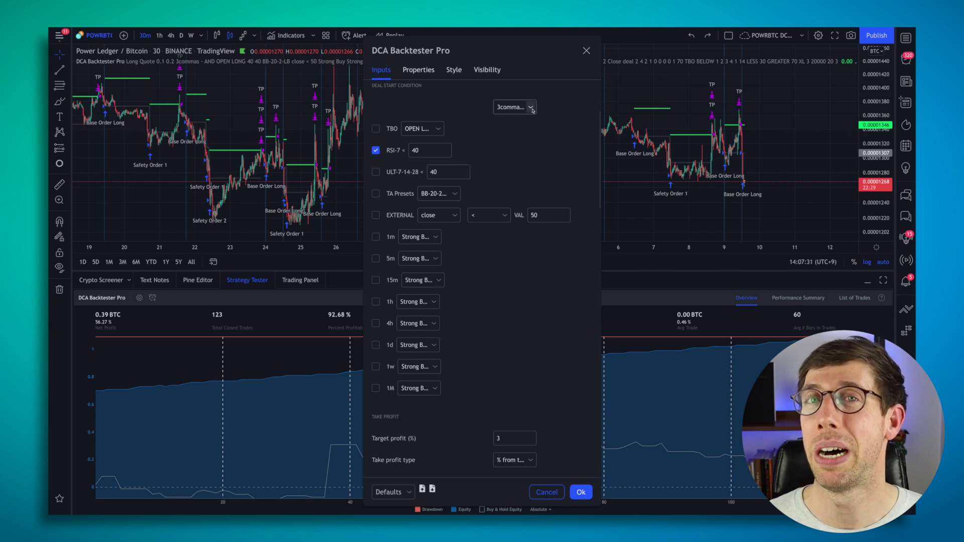
pyautogui.click(531, 108)
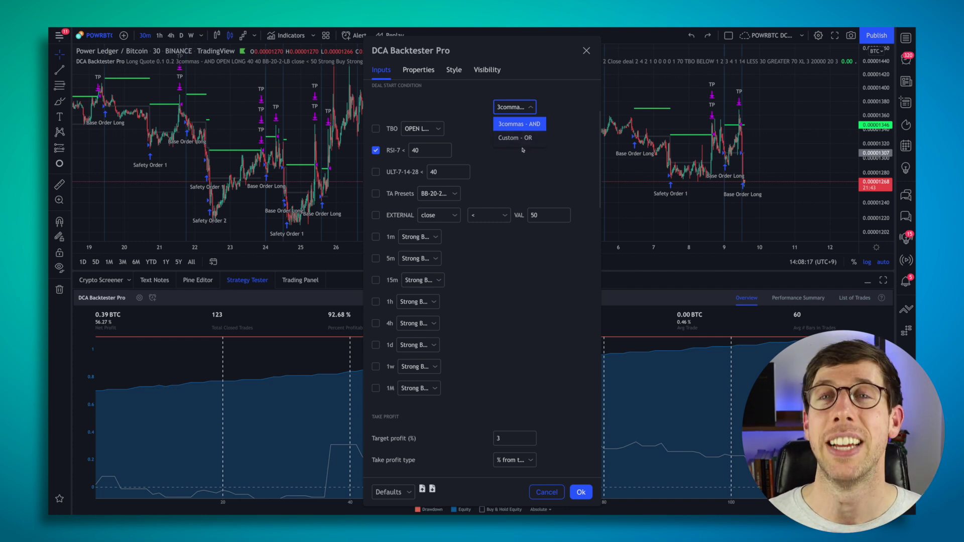
pyautogui.click(523, 150)
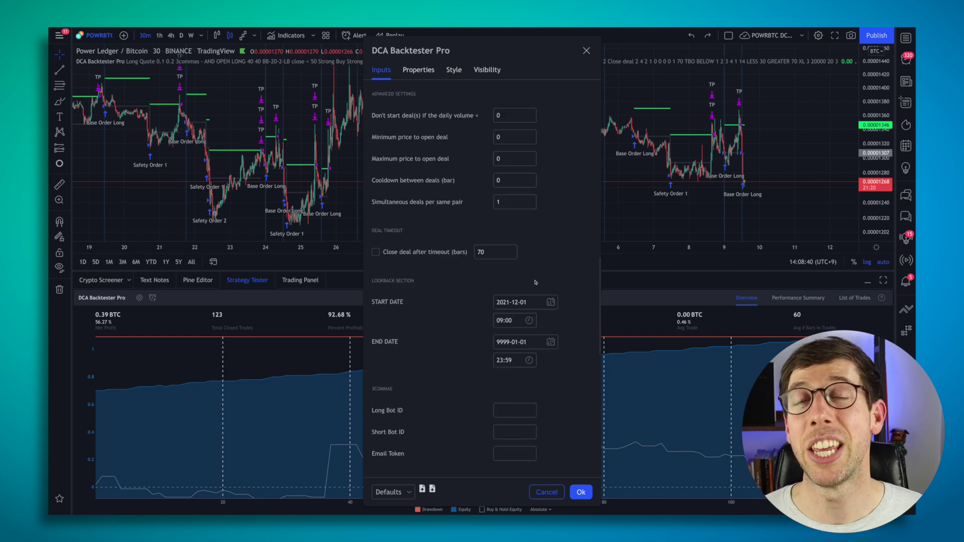